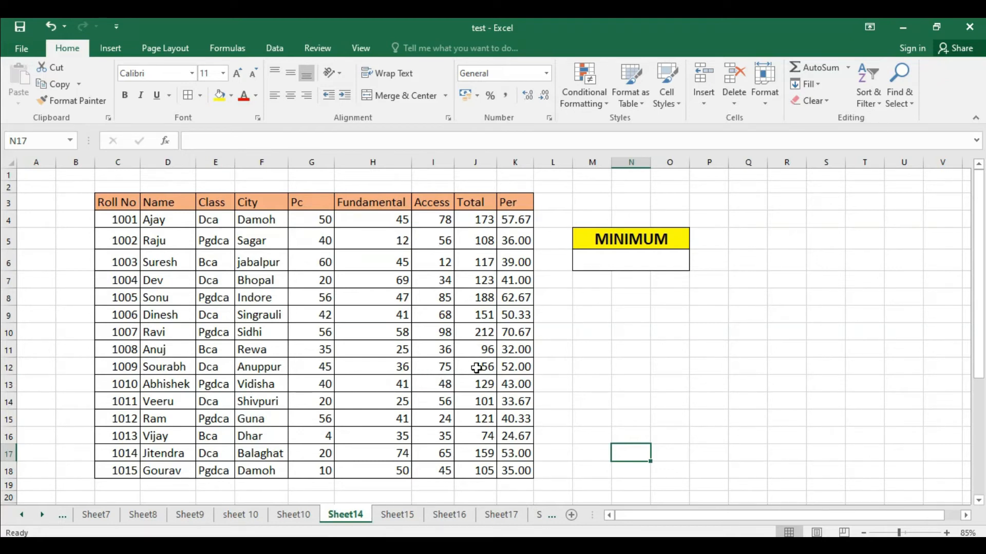
- Calculate the lowest percentage in merged cell M6 under MINIMUM with the formula =MIN(K4:K18)
{"action": "left_click", "coordinate": [610, 262]}
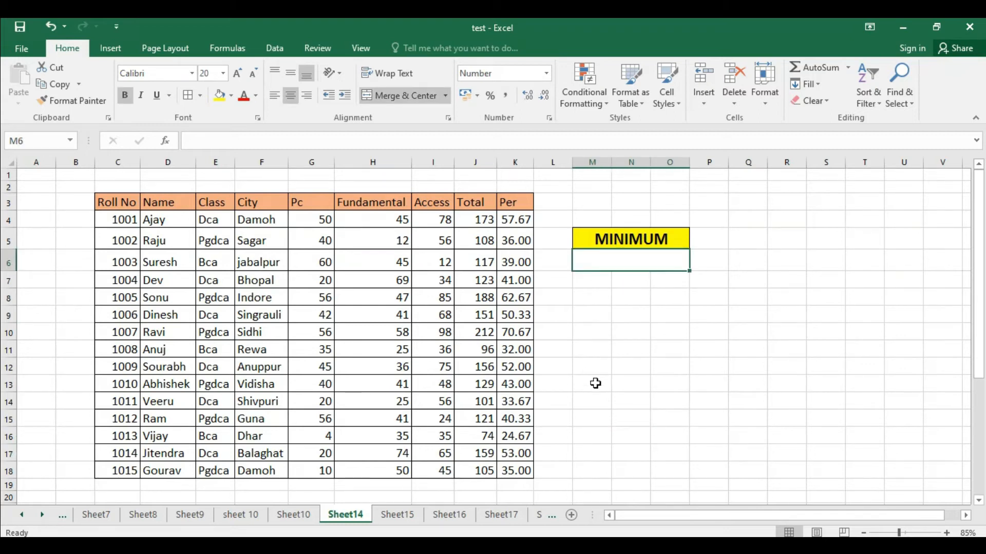
{"action": "type", "text": "="}
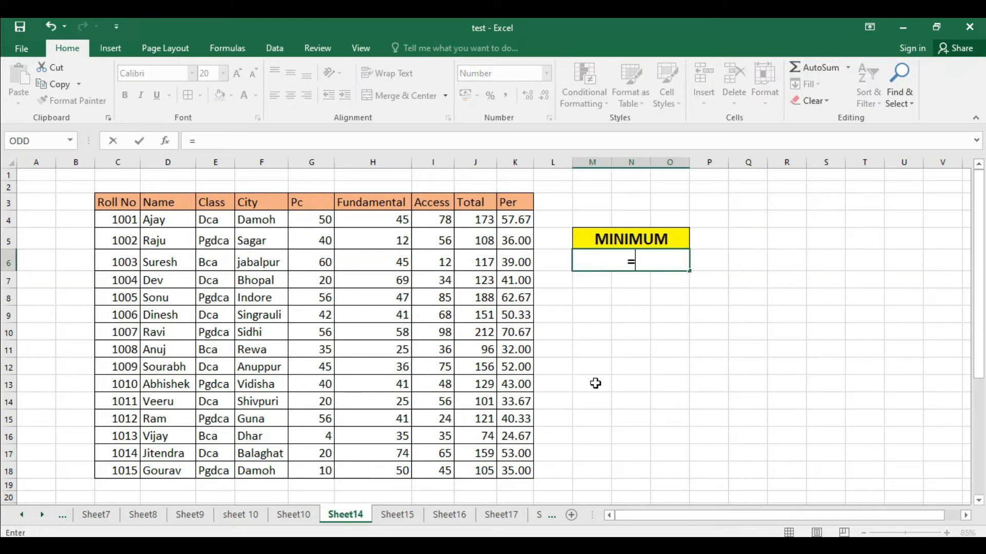
{"action": "type", "text": "min"}
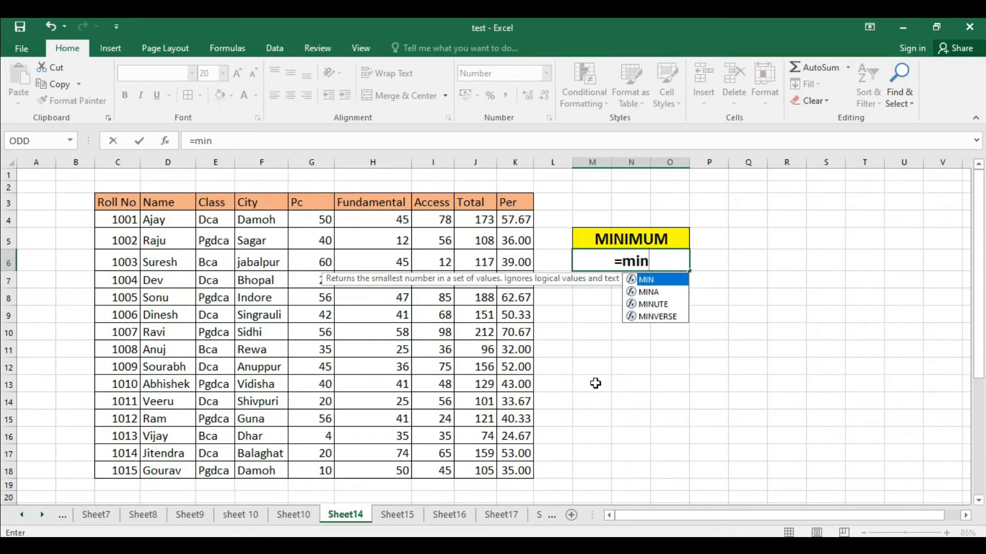
{"action": "type", "text": "("}
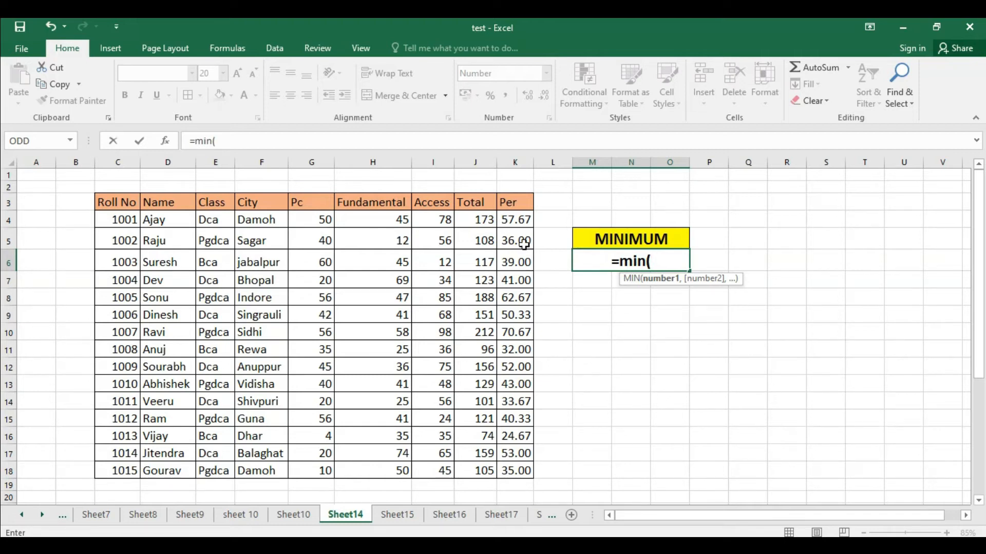
{"action": "left_click_drag", "start_coordinate": [520, 221], "coordinate": [532, 457]}
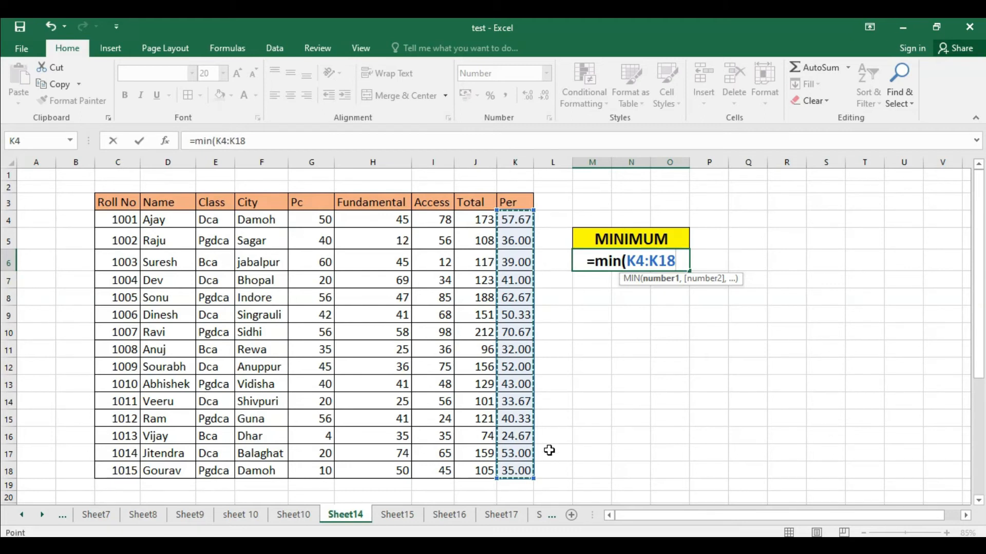
{"action": "type", "text": ")"}
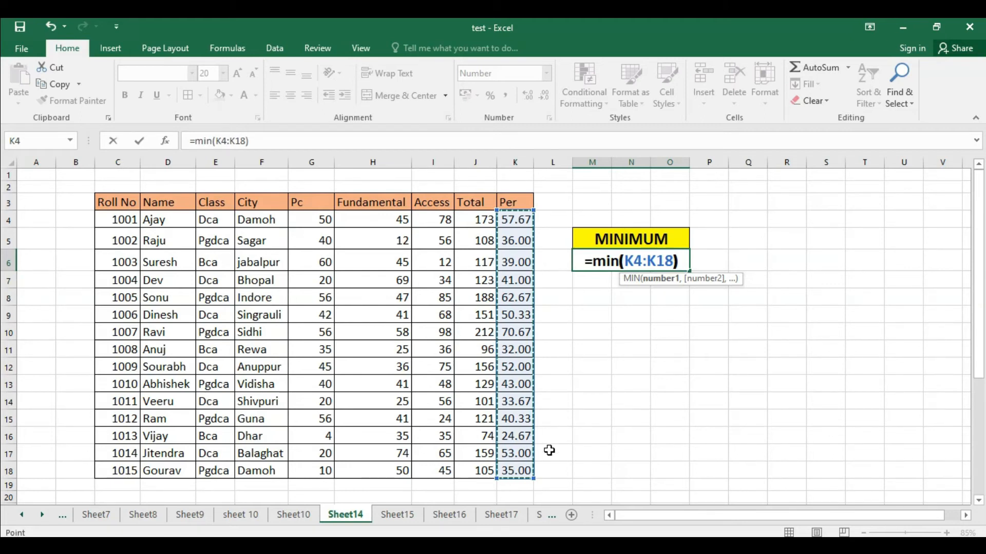
{"action": "key", "text": "Return"}
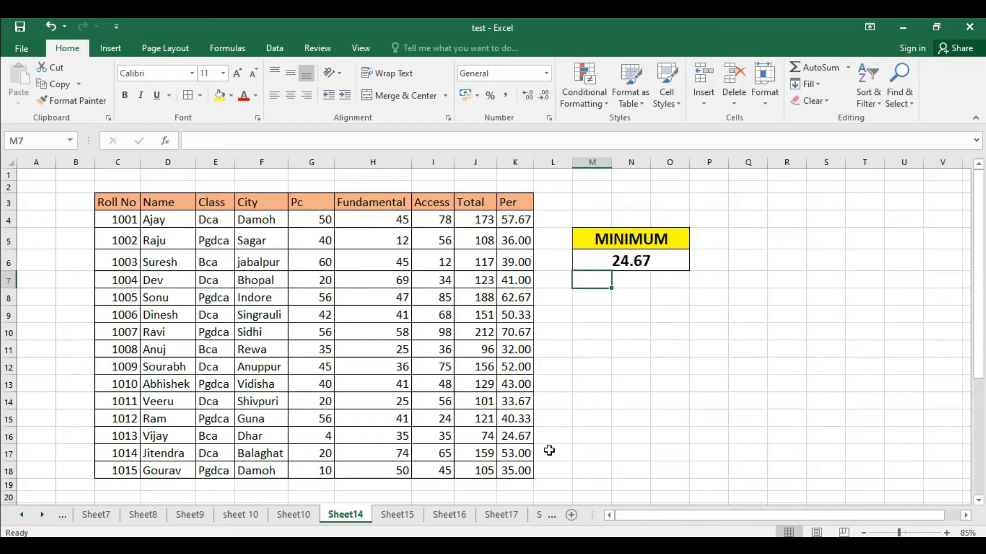
- Replace the formula in M6 under MINIMUM with =MINA(K4:K18)
{"action": "left_click", "coordinate": [667, 263]}
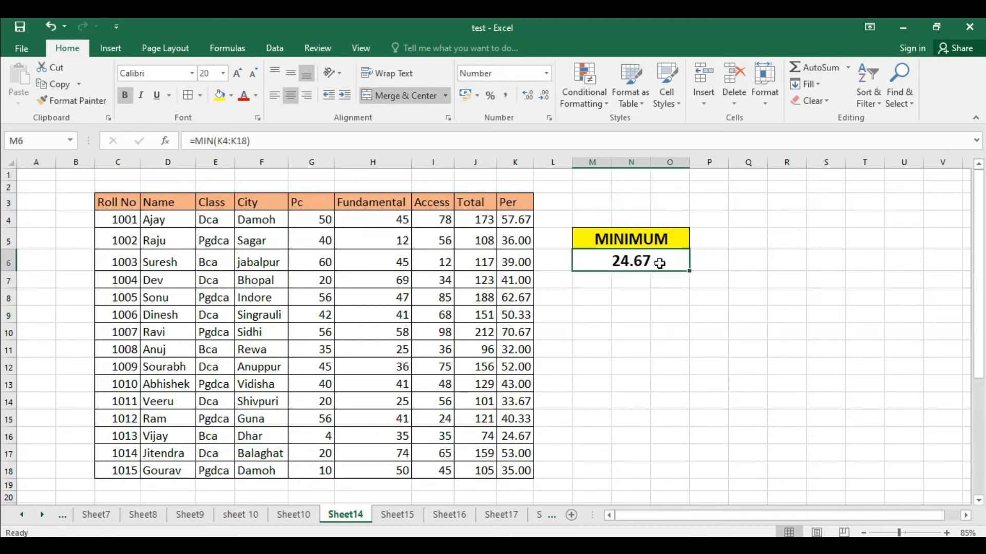
{"action": "key", "text": "Delete"}
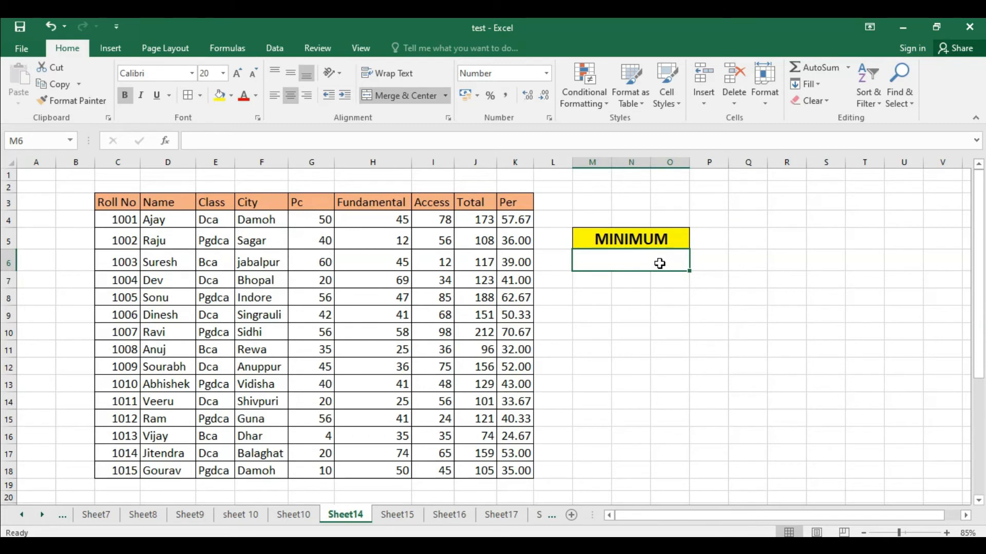
{"action": "type", "text": "=mina"}
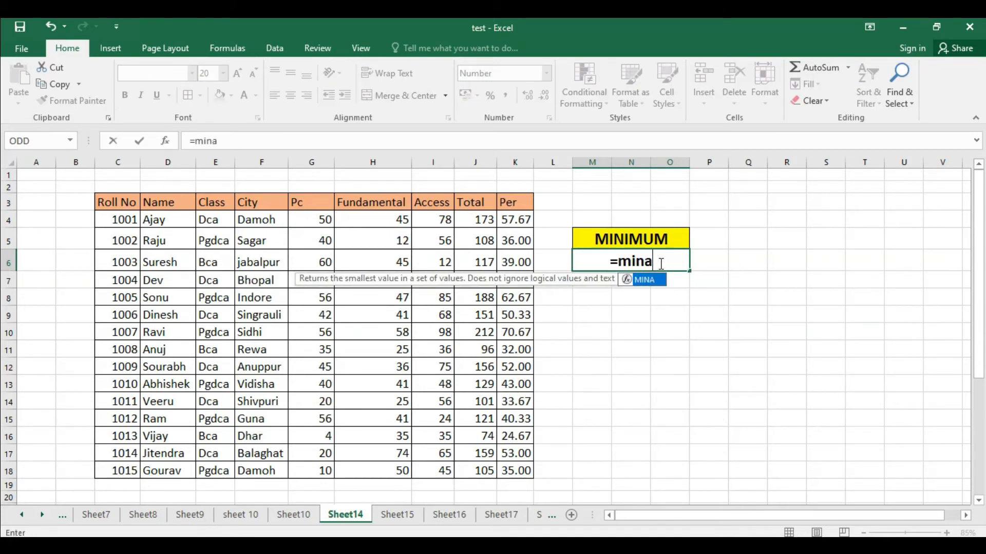
{"action": "type", "text": "("}
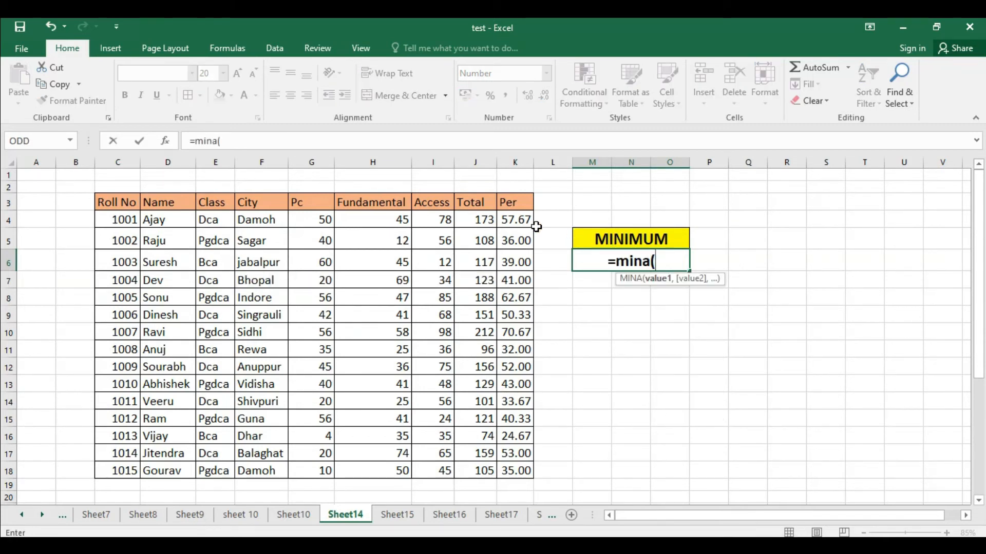
{"action": "left_click_drag", "start_coordinate": [529, 221], "coordinate": [523, 471]}
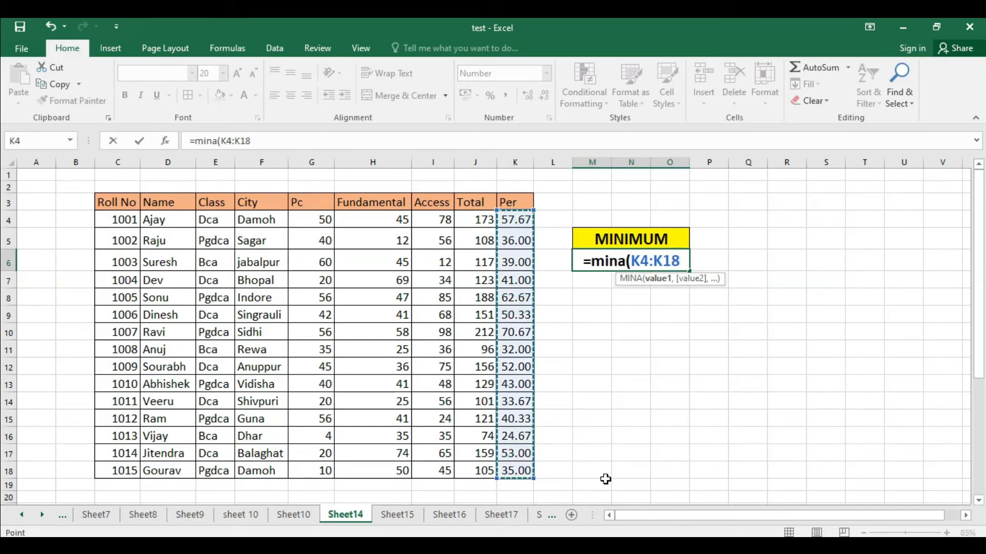
{"action": "type", "text": ")"}
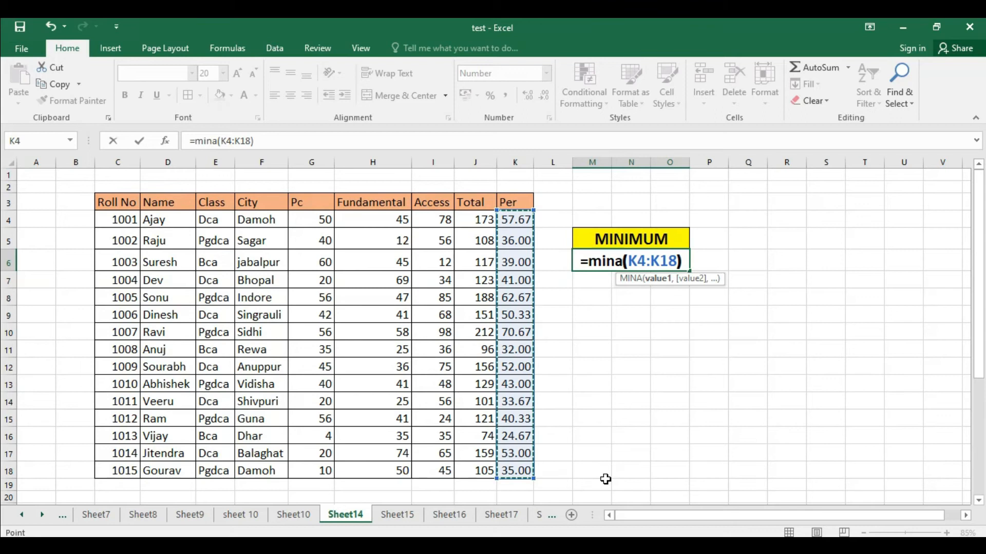
{"action": "key", "text": "Return"}
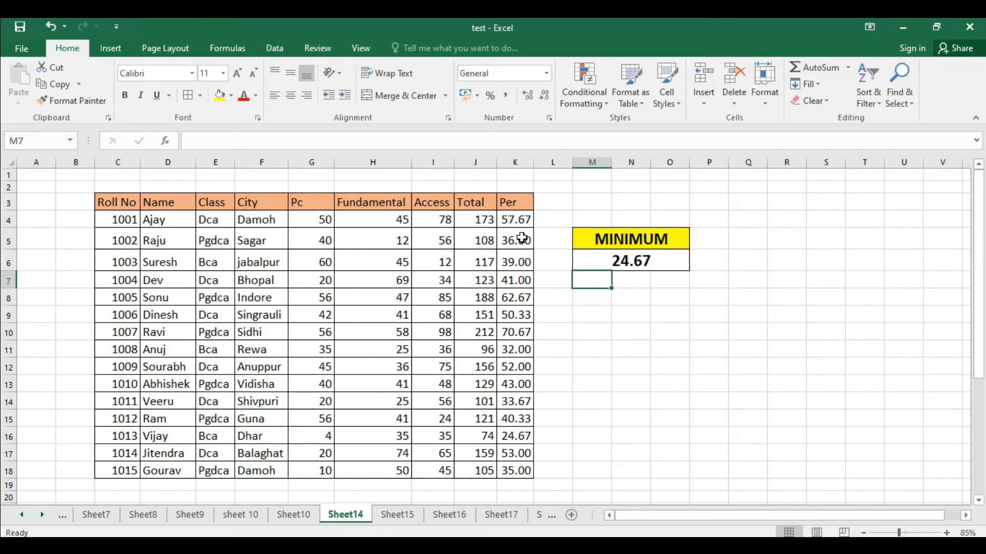
{"action": "left_click_drag", "start_coordinate": [518, 219], "coordinate": [517, 459]}
{"action": "left_click", "coordinate": [614, 406]}
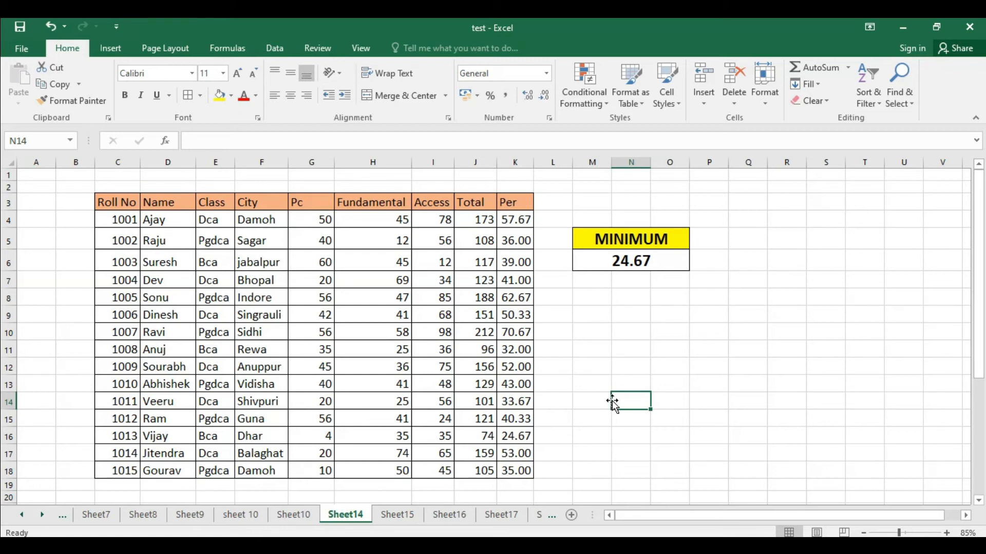
- In the lower comparison table, enter =MIN(D28:H28) in I28, the first cell of the Min column
{"action": "scroll", "coordinate": [614, 363], "scroll_direction": "down", "scroll_amount": 2}
{"action": "scroll", "coordinate": [615, 364], "scroll_direction": "down", "scroll_amount": 4}
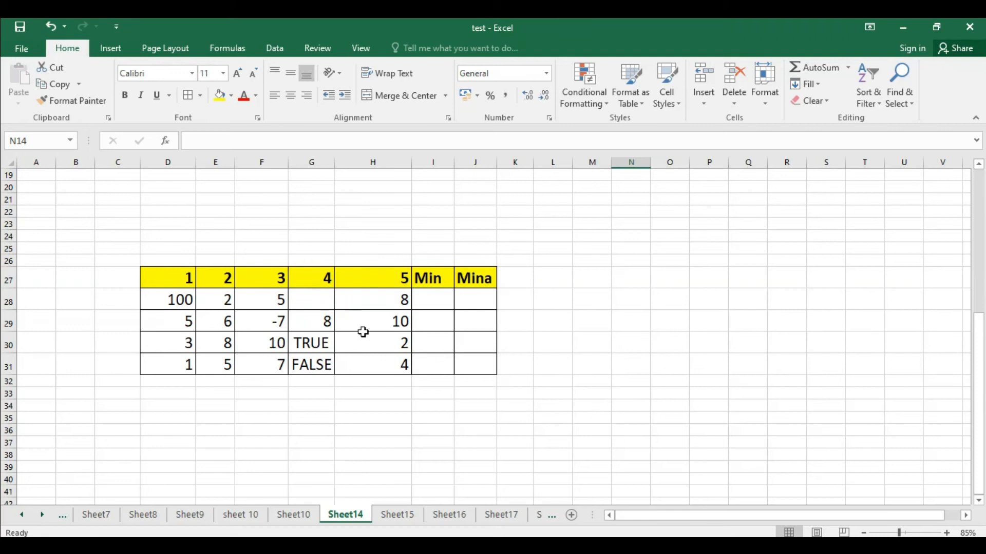
{"action": "left_click_drag", "start_coordinate": [175, 278], "coordinate": [376, 281]}
{"action": "left_click", "coordinate": [358, 423]}
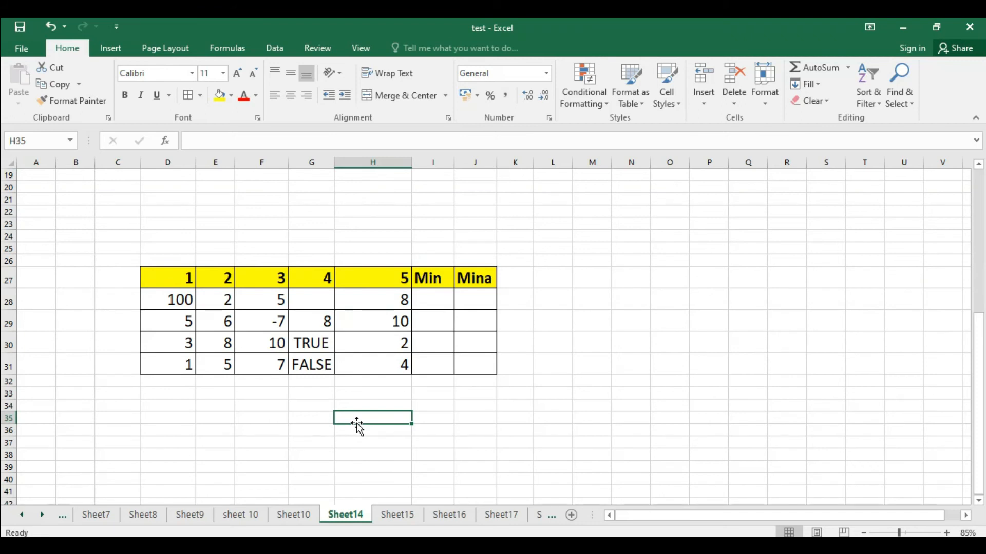
{"action": "left_click", "coordinate": [439, 299]}
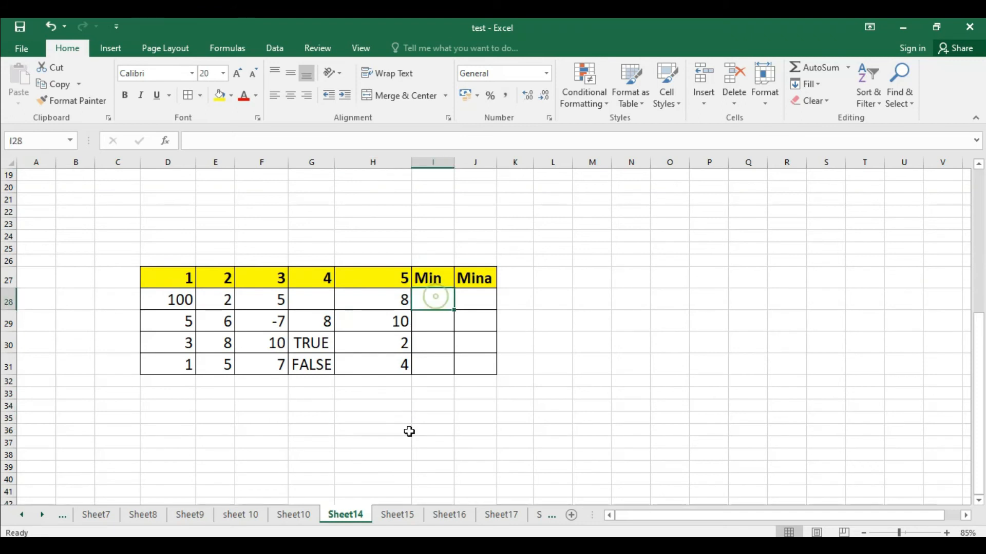
{"action": "type", "text": "="}
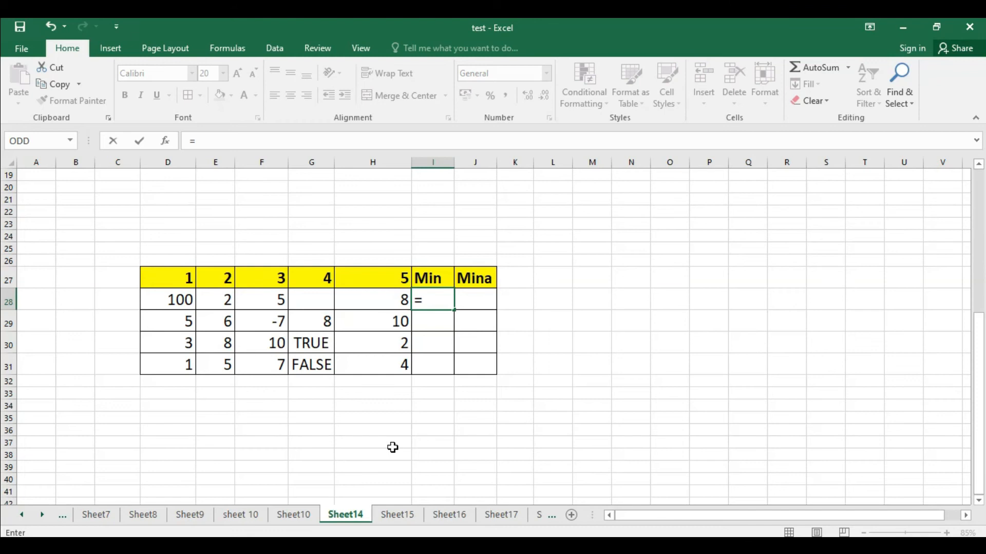
{"action": "type", "text": "min("}
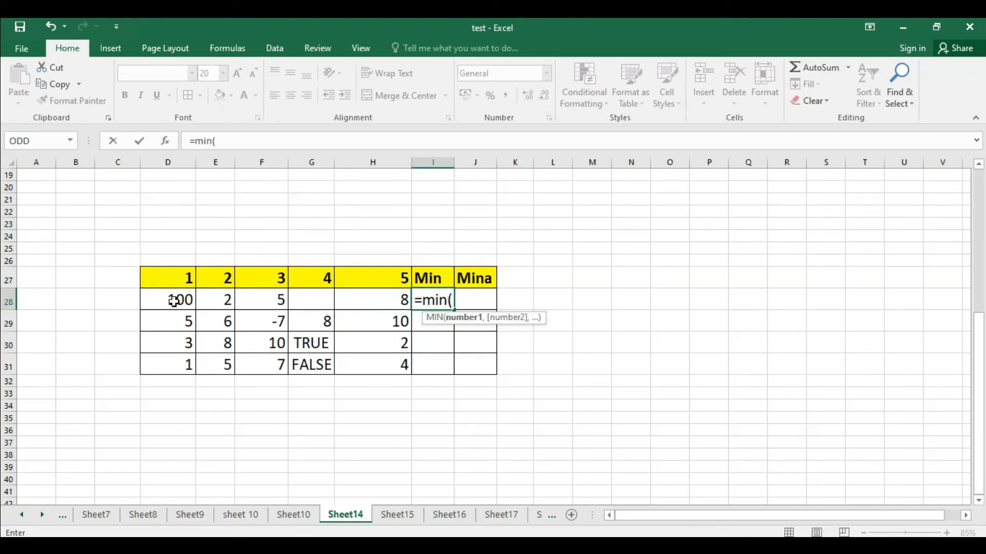
{"action": "left_click_drag", "start_coordinate": [174, 302], "coordinate": [369, 302]}
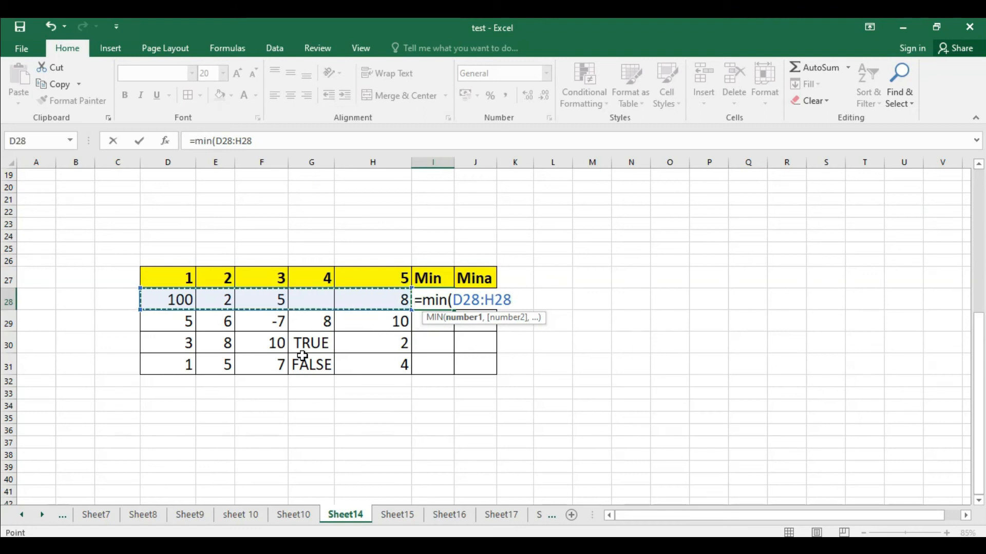
{"action": "type", "text": ")"}
{"action": "key", "text": "Return"}
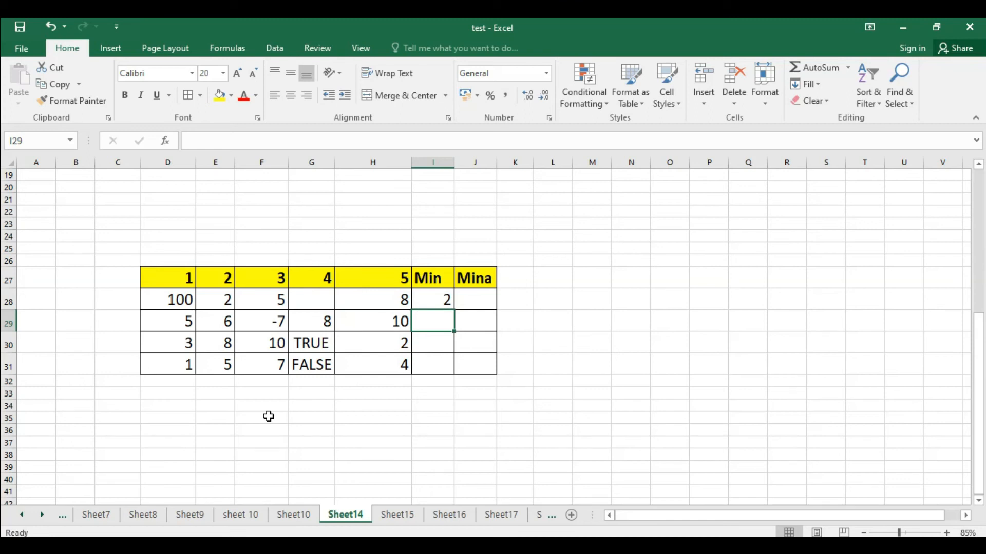
- Check the row 28 values and enter =MINA(D28:H28) in J28, the first cell of the Mina column
{"action": "left_click", "coordinate": [177, 300]}
{"action": "left_click", "coordinate": [224, 302]}
{"action": "left_click", "coordinate": [270, 301]}
{"action": "left_click", "coordinate": [323, 301]}
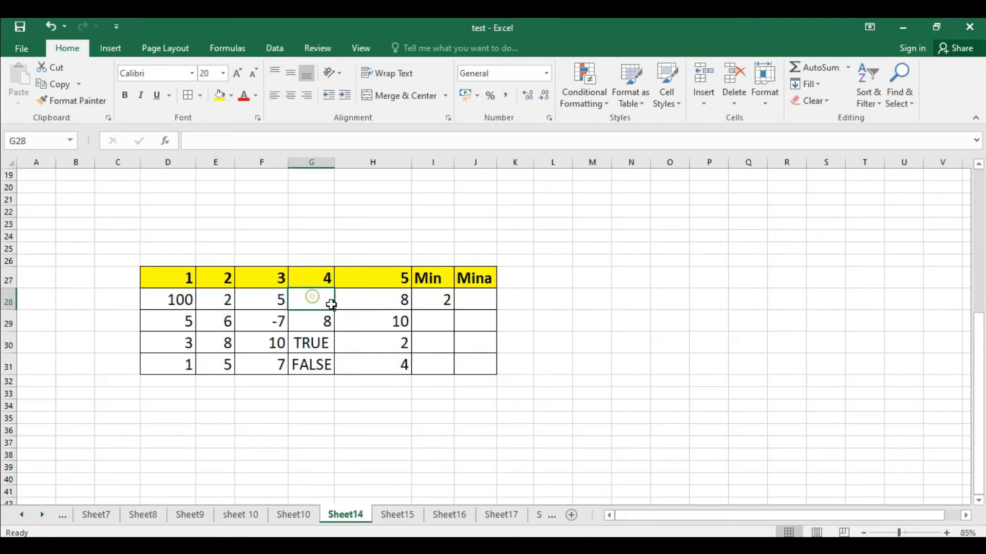
{"action": "left_click", "coordinate": [386, 300]}
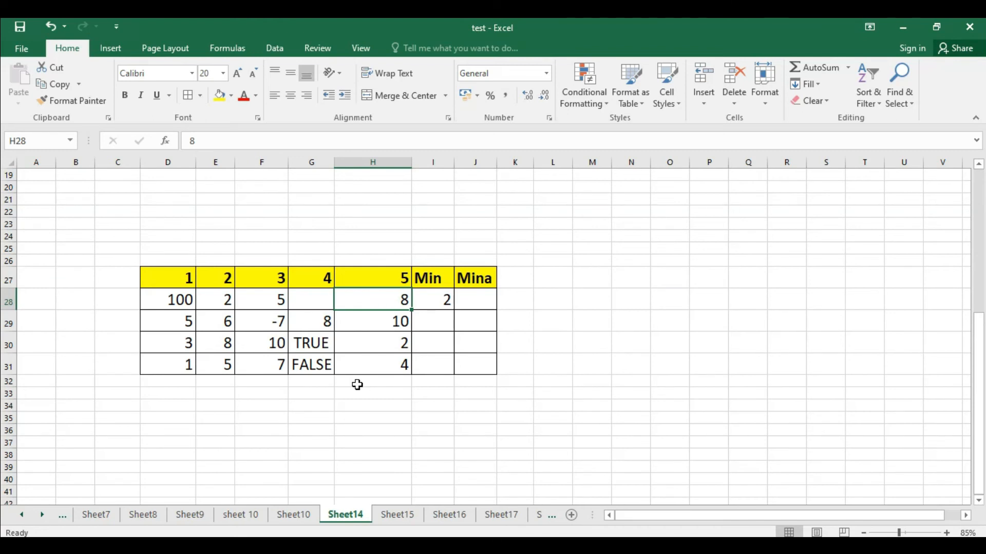
{"action": "left_click", "coordinate": [475, 301]}
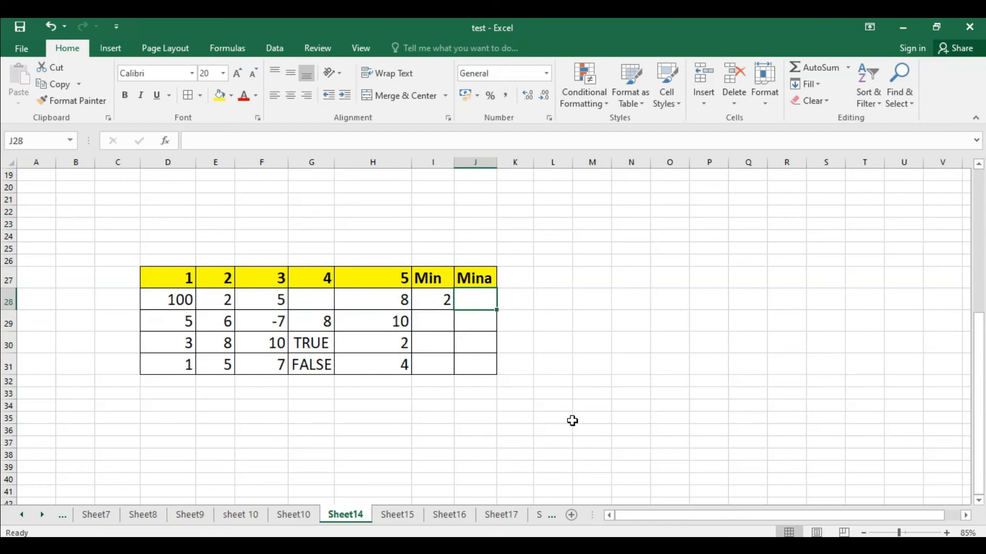
{"action": "type", "text": "=min"}
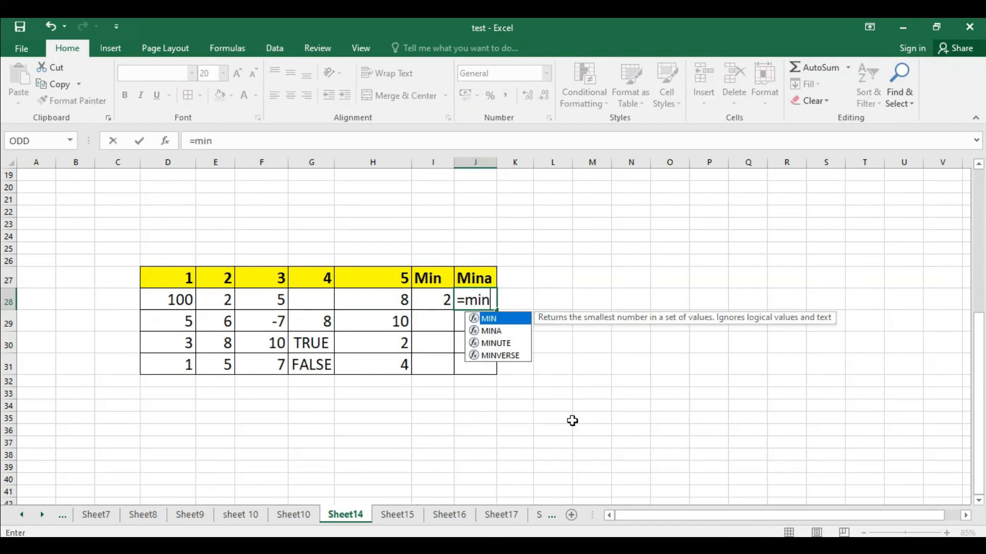
{"action": "type", "text": "a("}
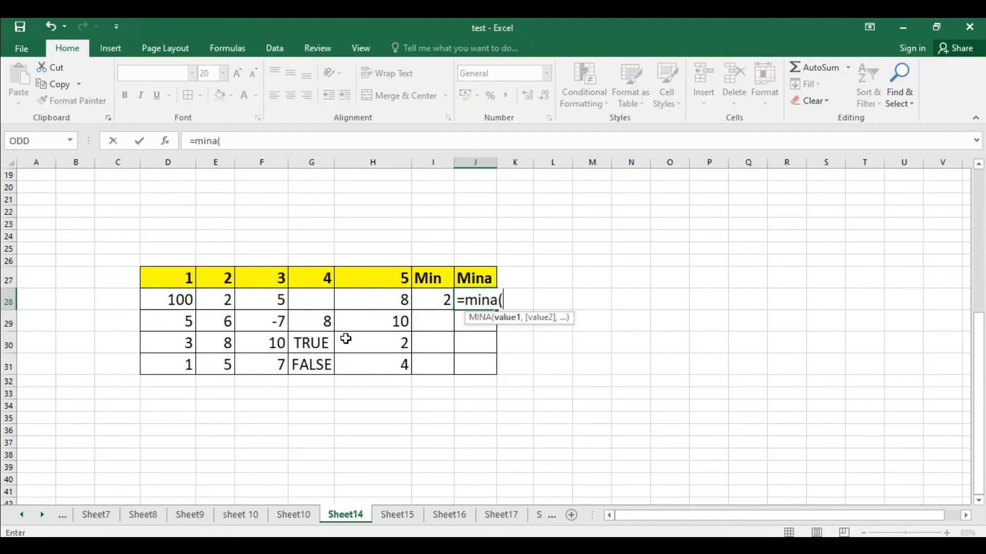
{"action": "left_click_drag", "start_coordinate": [176, 300], "coordinate": [401, 299]}
{"action": "type", "text": ")"}
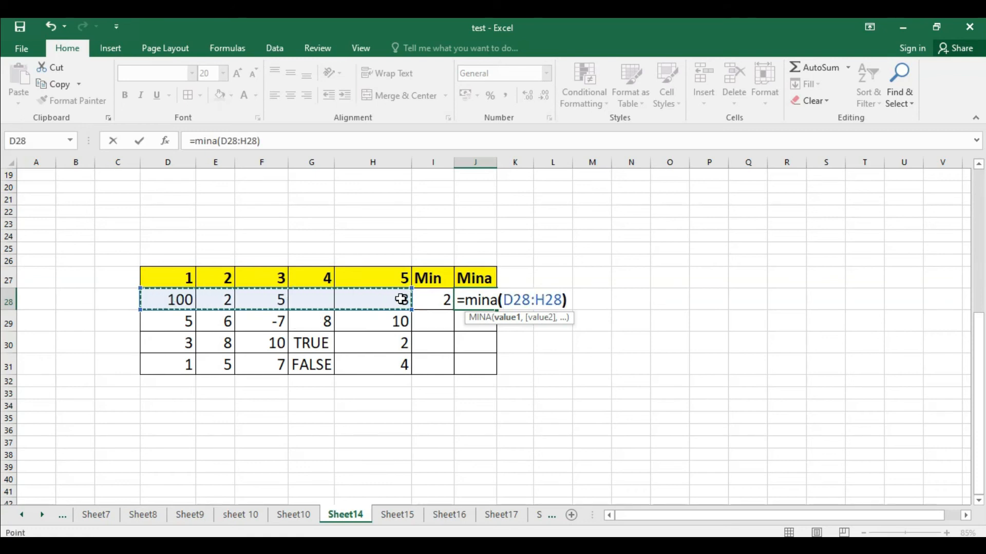
{"action": "key", "text": "Return"}
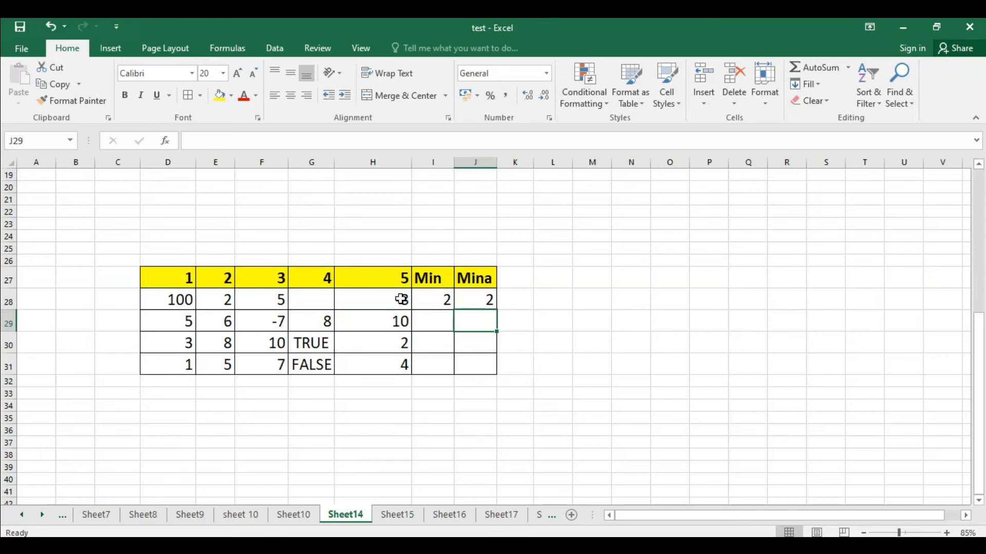
- Fill the MIN formula from I28 and the MINA formula from J28 down through row 31
{"action": "left_click", "coordinate": [436, 298]}
{"action": "left_click", "coordinate": [486, 302]}
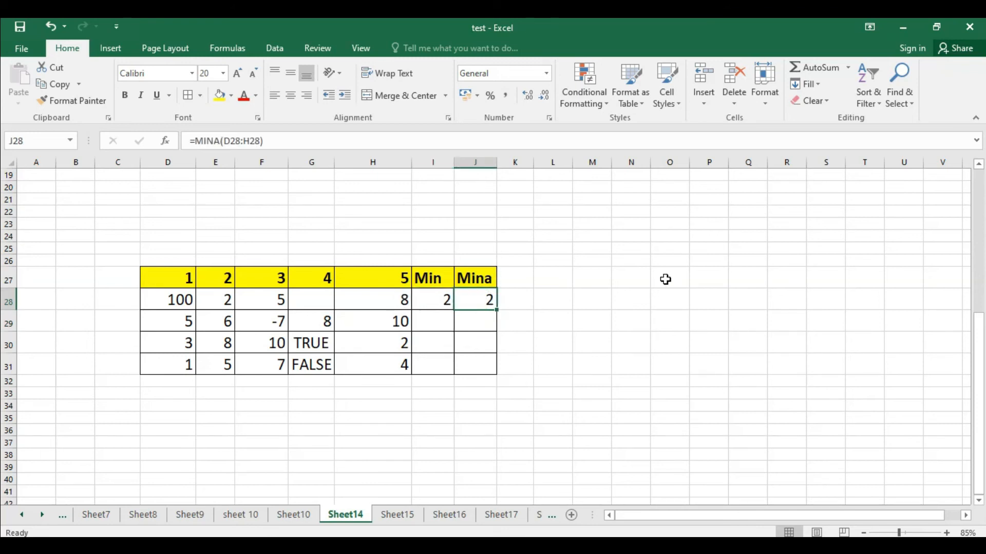
{"action": "left_click", "coordinate": [440, 300]}
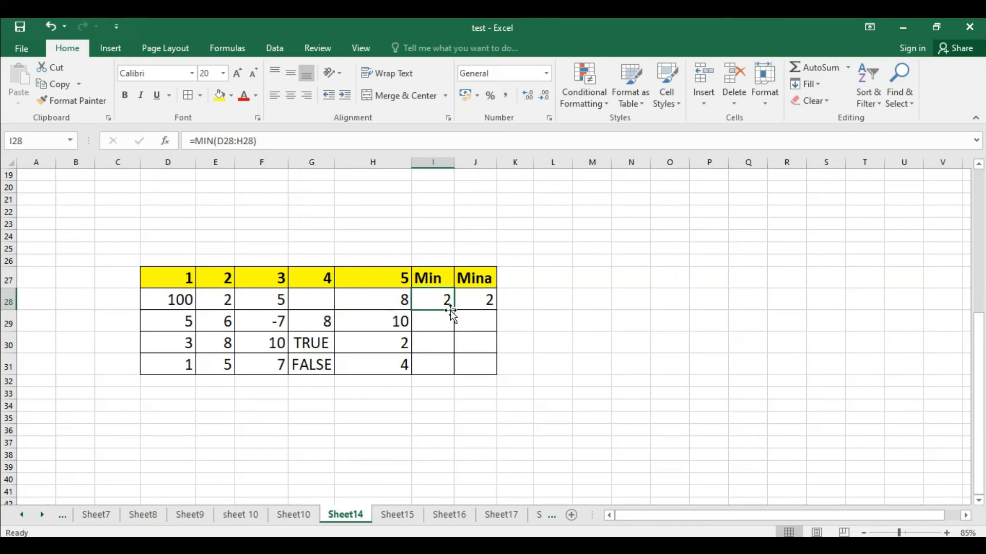
{"action": "double_click", "coordinate": [453, 311]}
{"action": "left_click", "coordinate": [491, 307]}
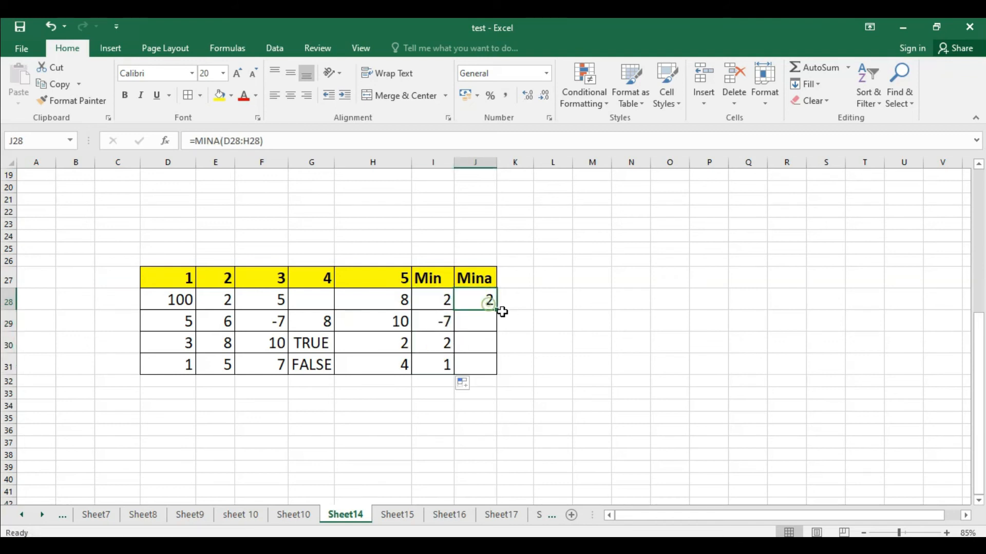
{"action": "double_click", "coordinate": [496, 312]}
{"action": "left_click", "coordinate": [537, 306]}
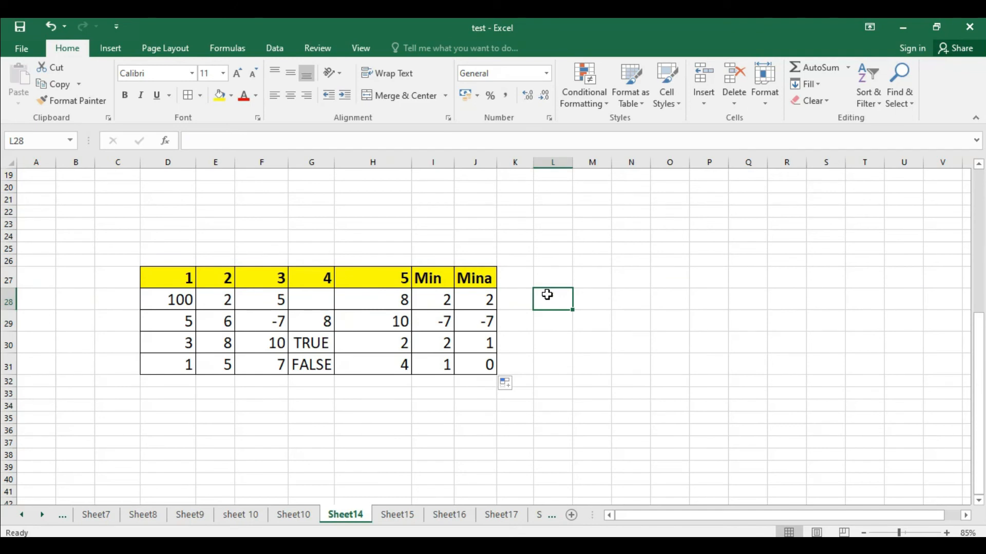
- Compare the MIN and MINA formulas and their results in rows 29 and 30 of the lower table
{"action": "left_click", "coordinate": [436, 321]}
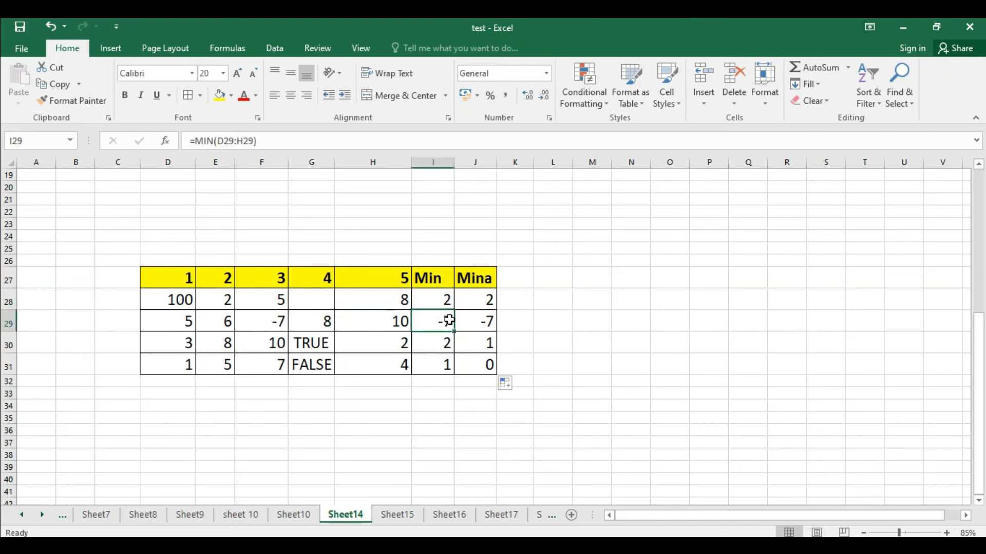
{"action": "left_click", "coordinate": [475, 323]}
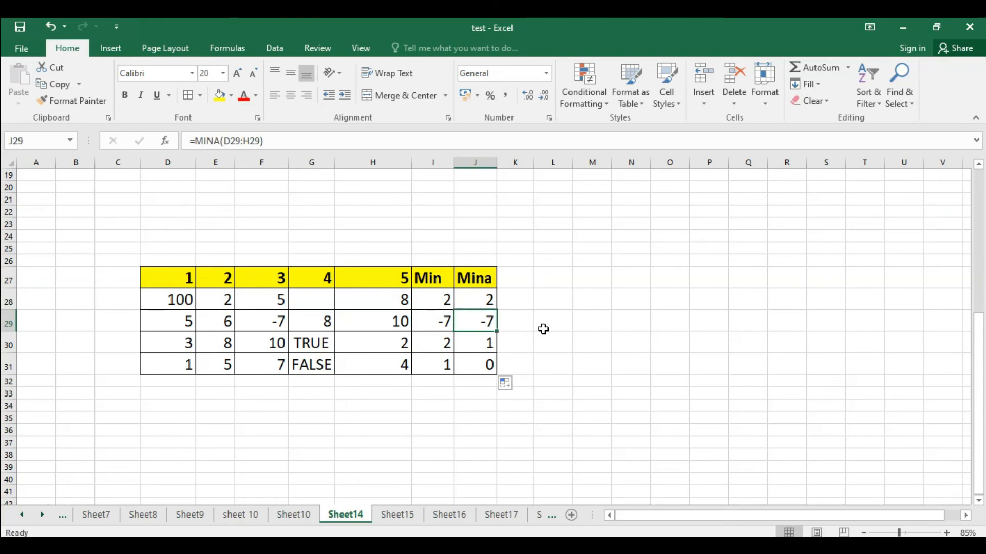
{"action": "left_click", "coordinate": [432, 348]}
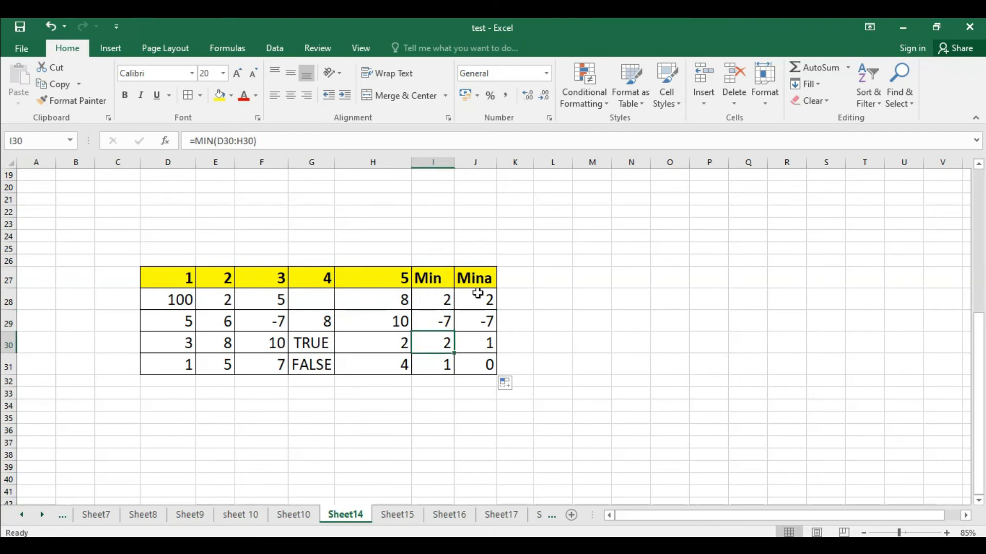
{"action": "left_click", "coordinate": [473, 344]}
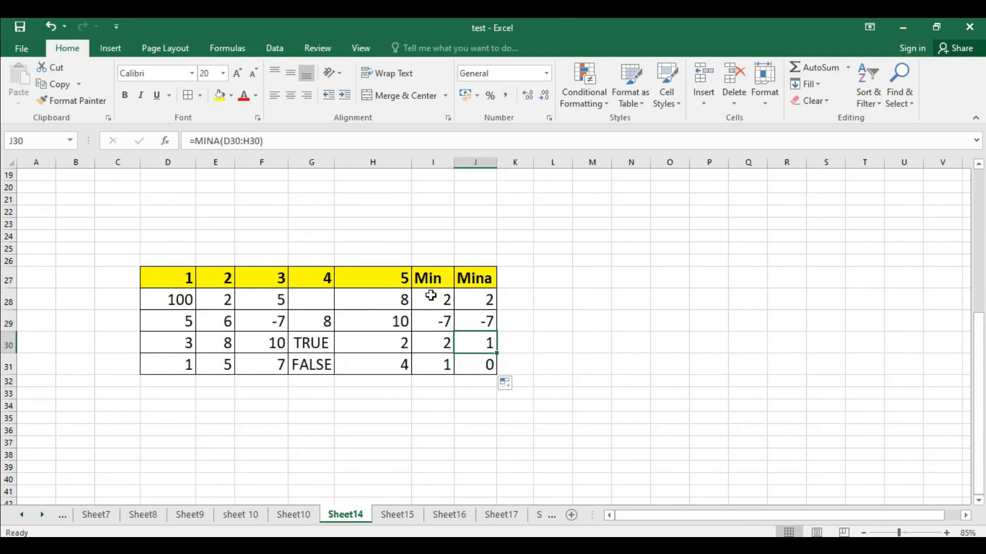
- Check the MIN result in I30 against the numeric values in D30, E30, F30 and H30
{"action": "left_click", "coordinate": [442, 343]}
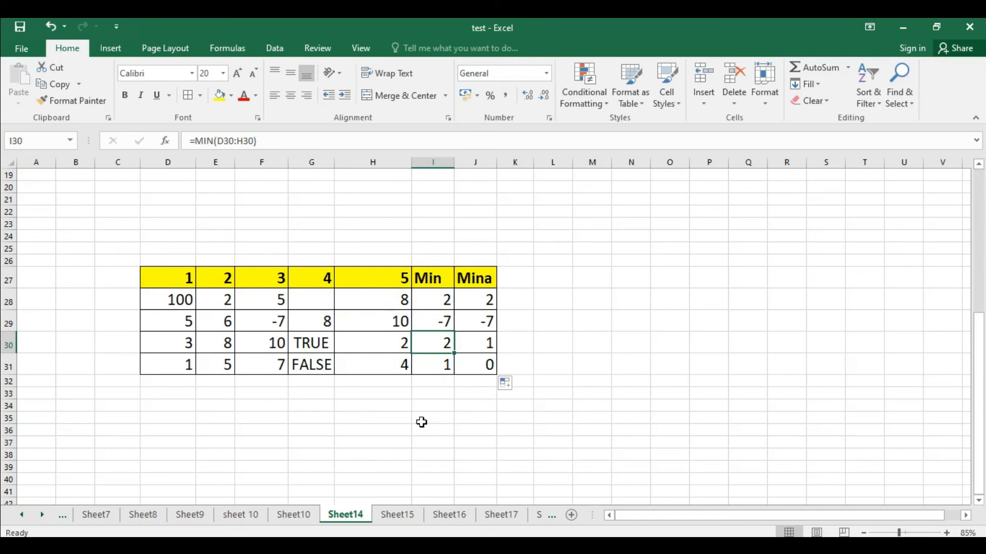
{"action": "left_click", "coordinate": [176, 345]}
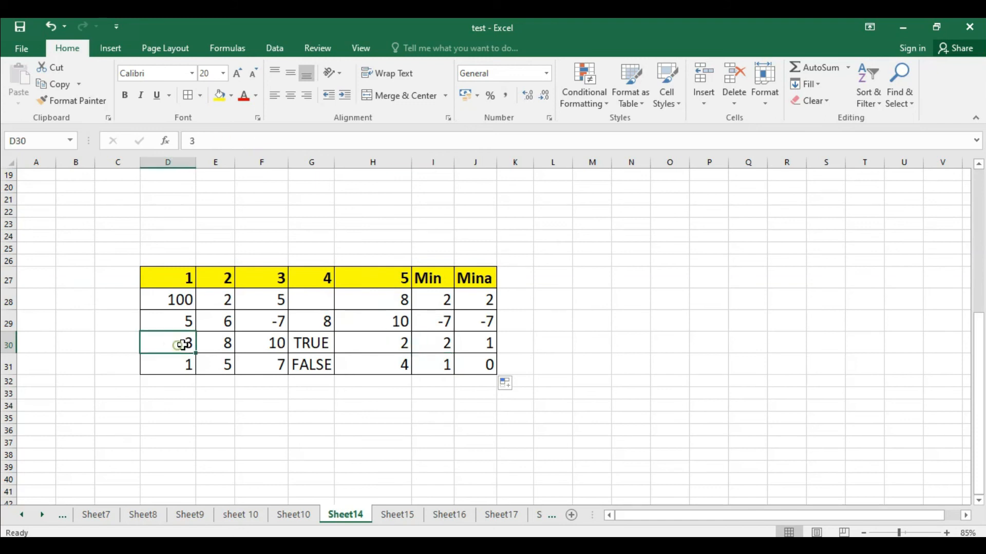
{"action": "left_click", "coordinate": [223, 343]}
{"action": "left_click", "coordinate": [269, 343]}
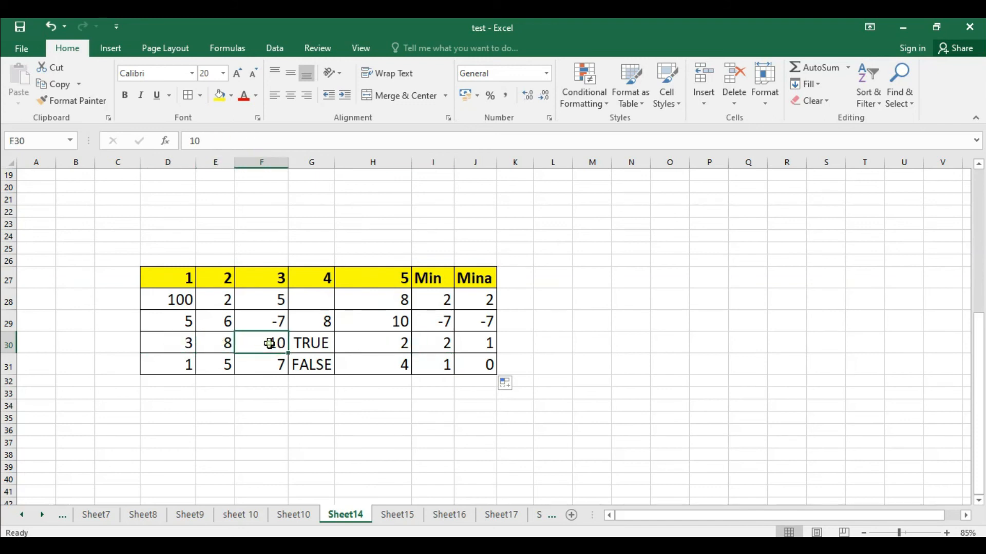
{"action": "left_click", "coordinate": [378, 345]}
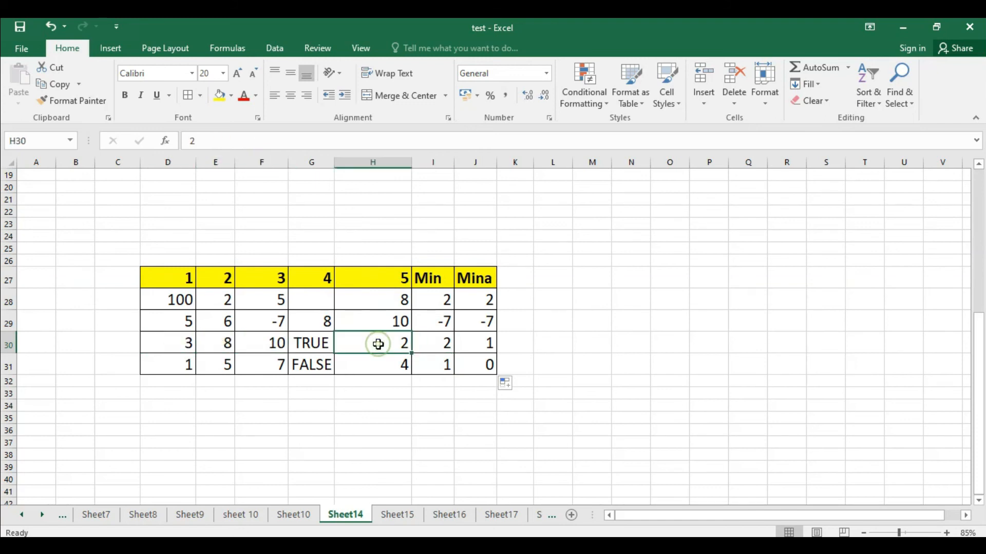
{"action": "left_click", "coordinate": [434, 344]}
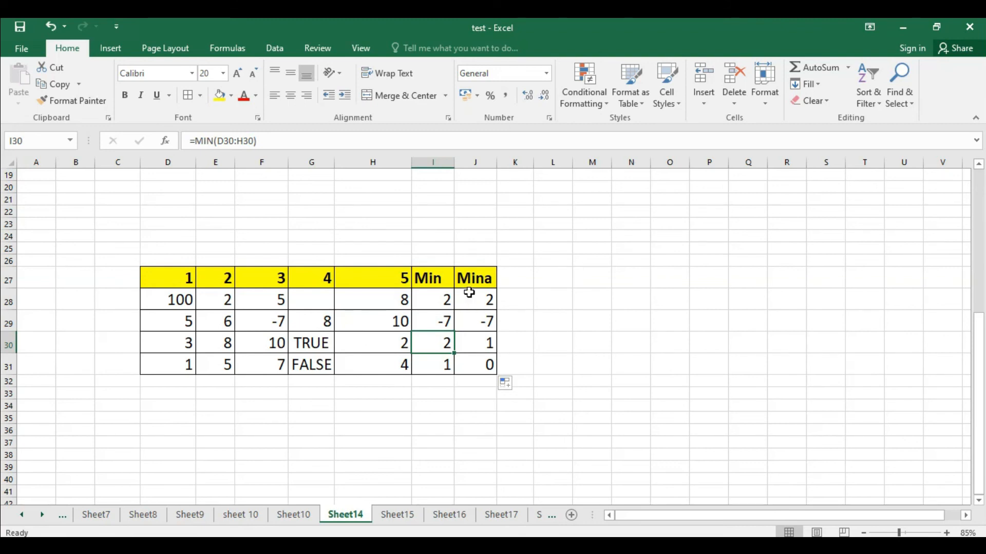
- Check the MINA result in J30 against all row 30 values, including the logical value in G30
{"action": "left_click", "coordinate": [479, 339]}
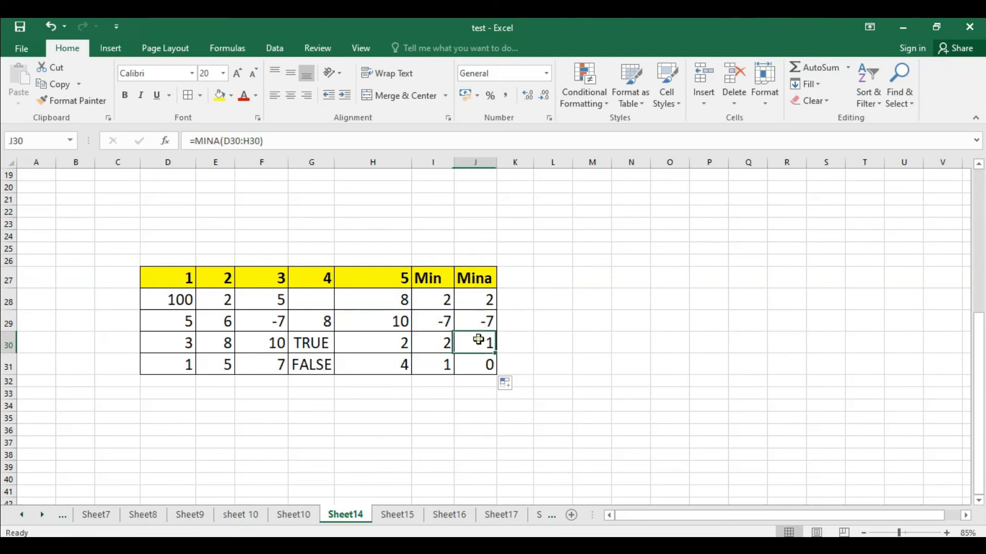
{"action": "left_click", "coordinate": [172, 343]}
{"action": "left_click", "coordinate": [226, 343]}
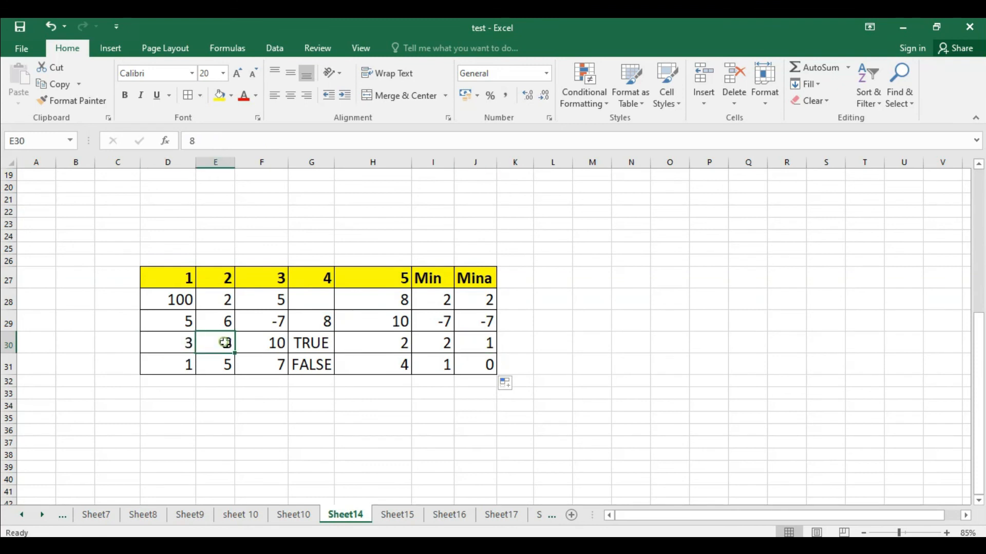
{"action": "left_click", "coordinate": [273, 341]}
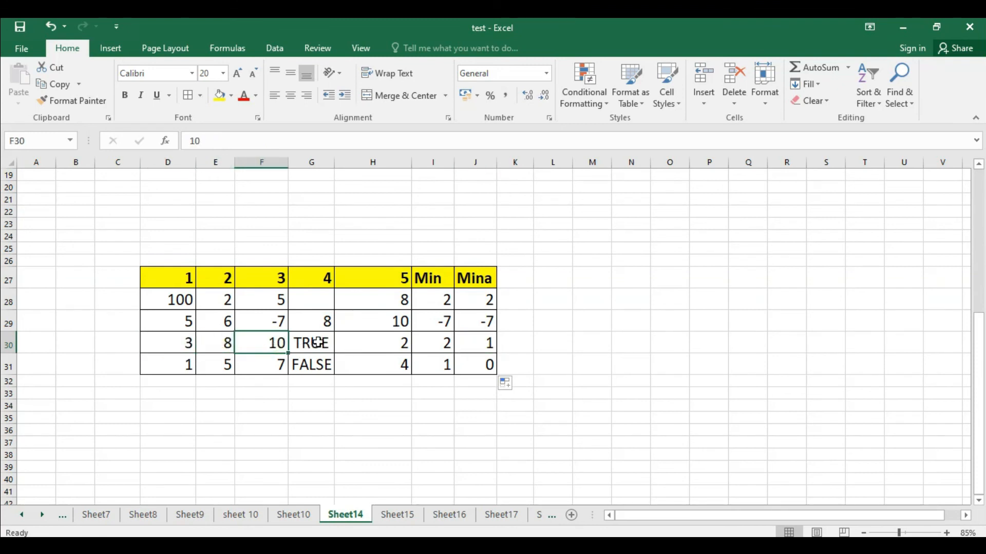
{"action": "left_click", "coordinate": [313, 343]}
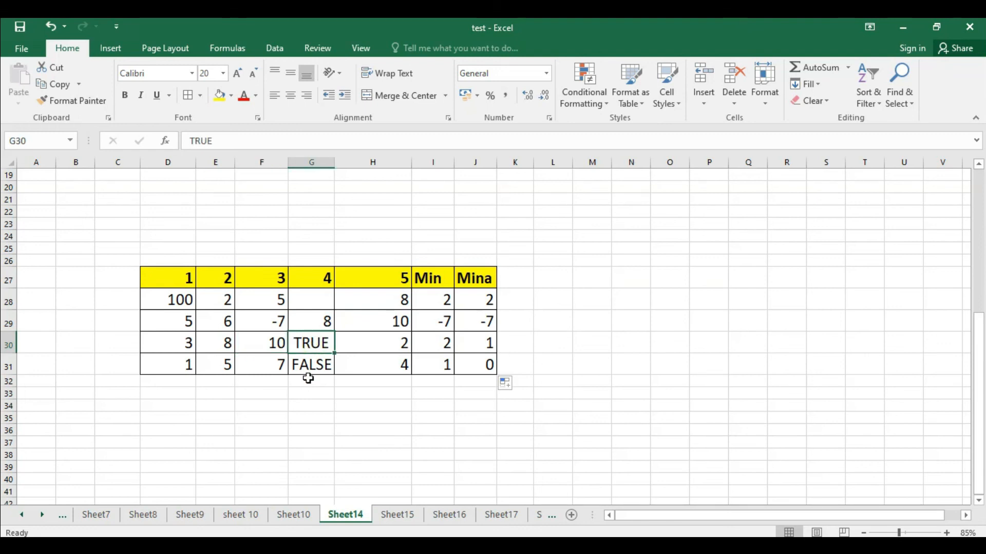
{"action": "left_click", "coordinate": [386, 342]}
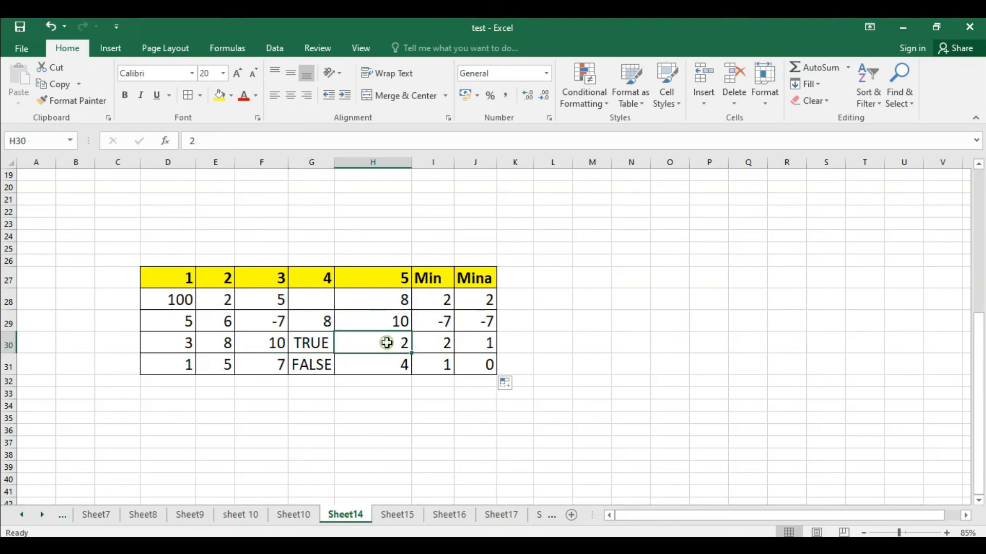
{"action": "left_click", "coordinate": [479, 343]}
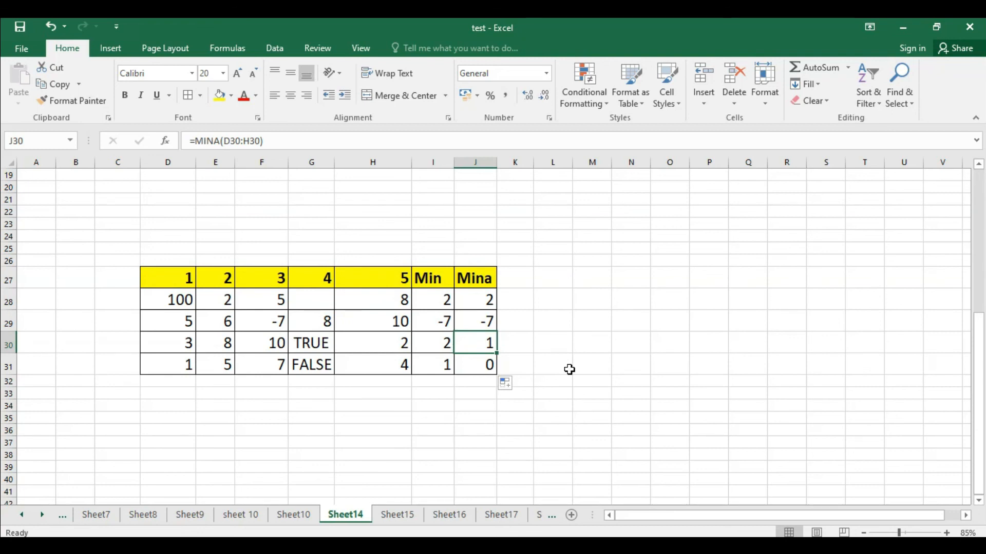
- Compare the row 31 MIN and MINA formulas, and check I31 against the numbers in D31, E31, F31 and H31
{"action": "left_click", "coordinate": [433, 365]}
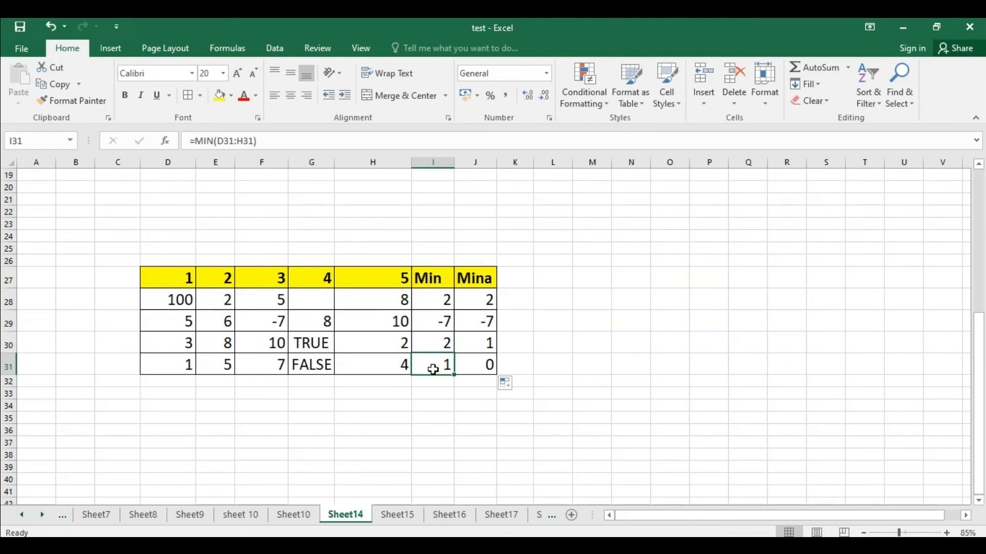
{"action": "left_click", "coordinate": [478, 365]}
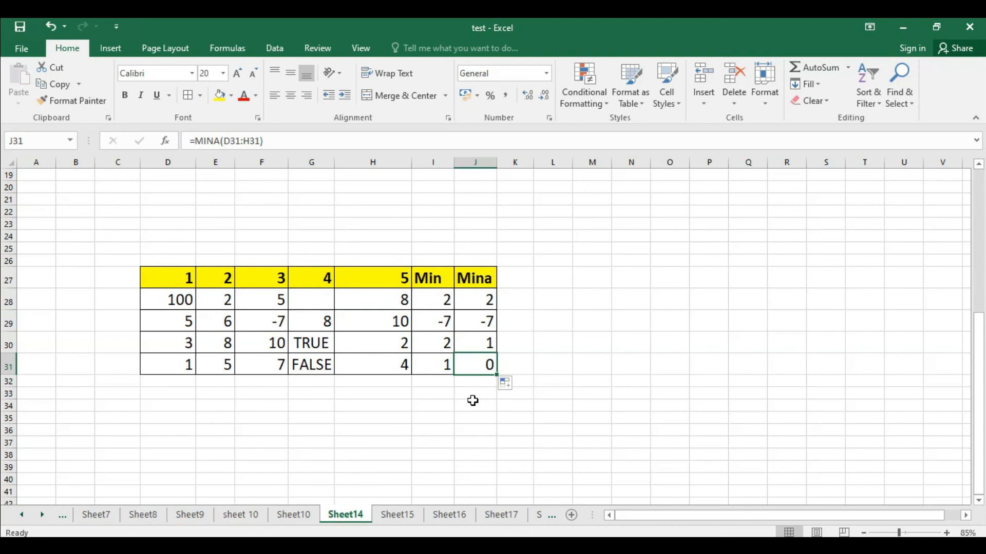
{"action": "left_click", "coordinate": [434, 367]}
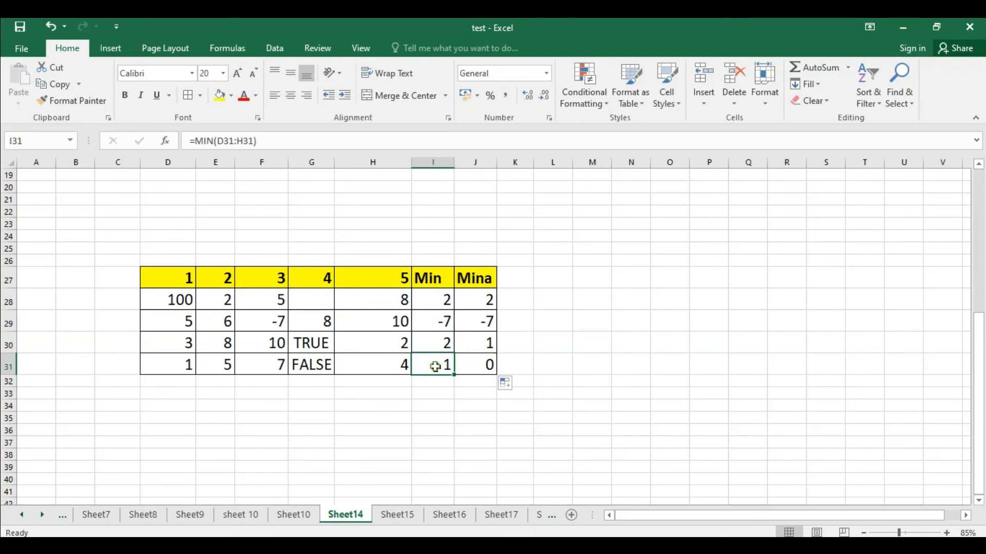
{"action": "left_click", "coordinate": [187, 364]}
{"action": "left_click", "coordinate": [216, 369]}
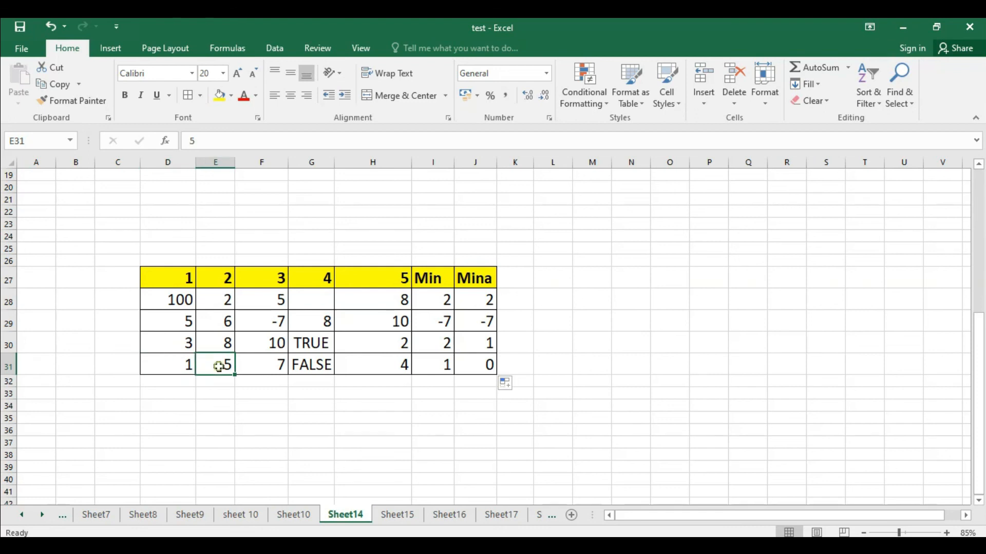
{"action": "left_click", "coordinate": [270, 365]}
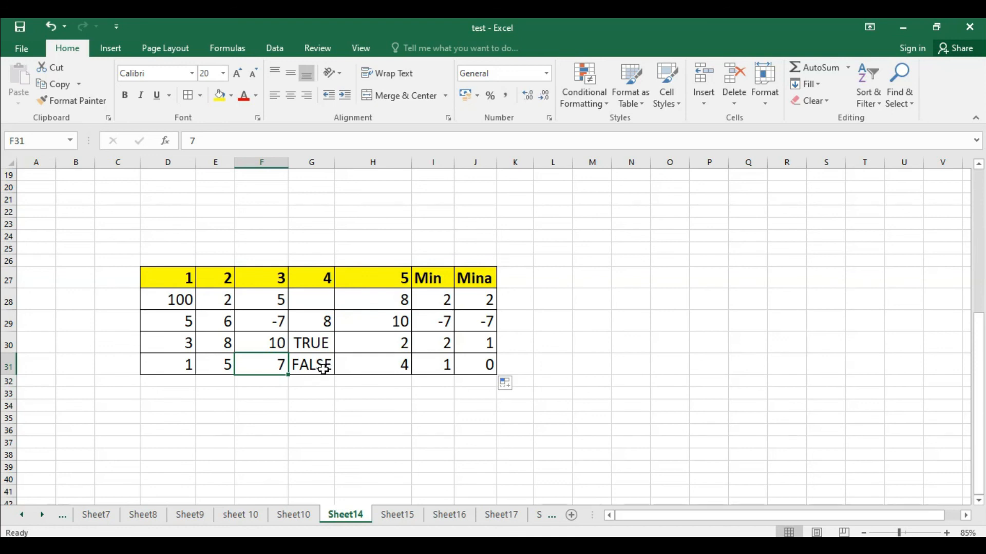
{"action": "left_click", "coordinate": [376, 365]}
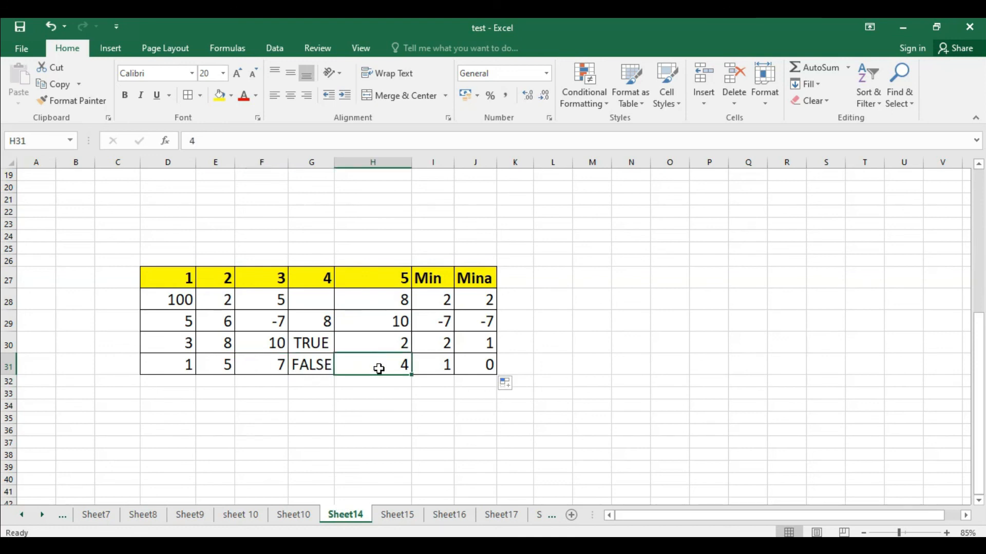
{"action": "left_click", "coordinate": [183, 368]}
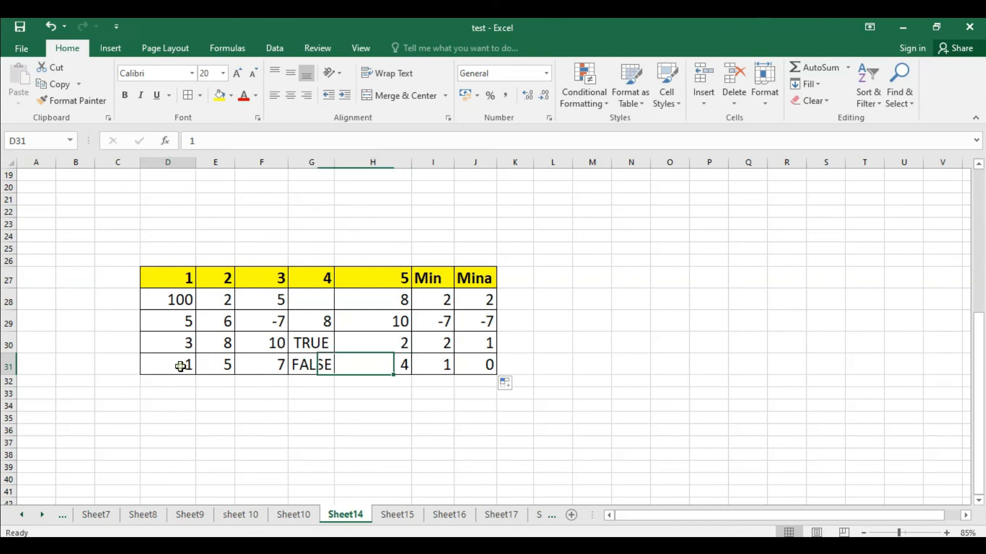
- Check the MINA result in J31 against the row 31 values, including the logical value in G31
{"action": "left_click", "coordinate": [487, 365]}
{"action": "left_click", "coordinate": [178, 367]}
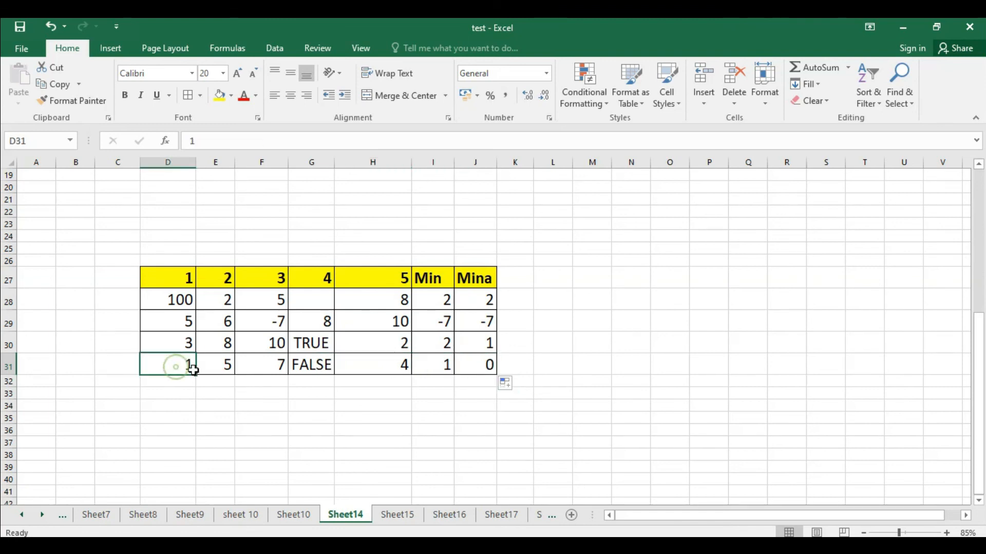
{"action": "left_click", "coordinate": [217, 367]}
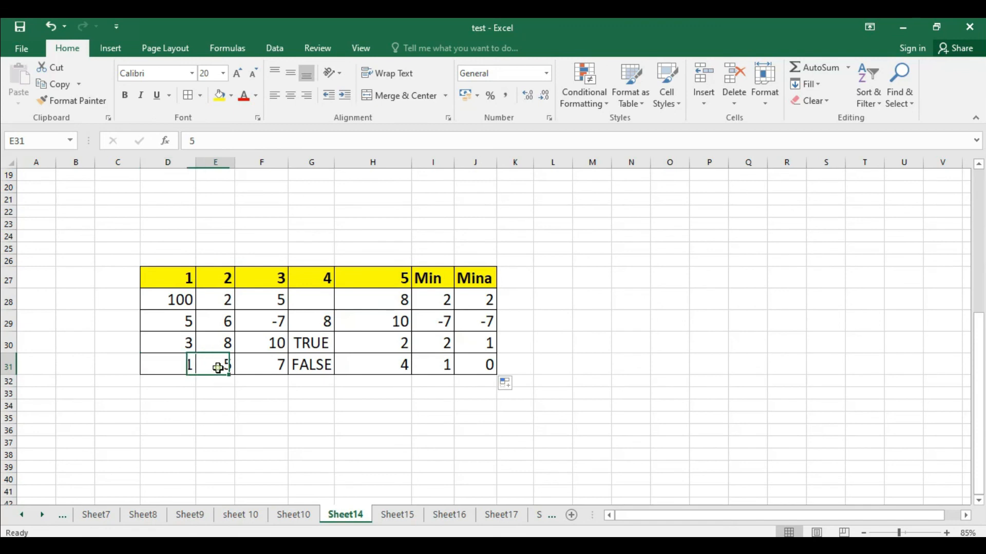
{"action": "left_click", "coordinate": [266, 367]}
{"action": "left_click", "coordinate": [316, 366]}
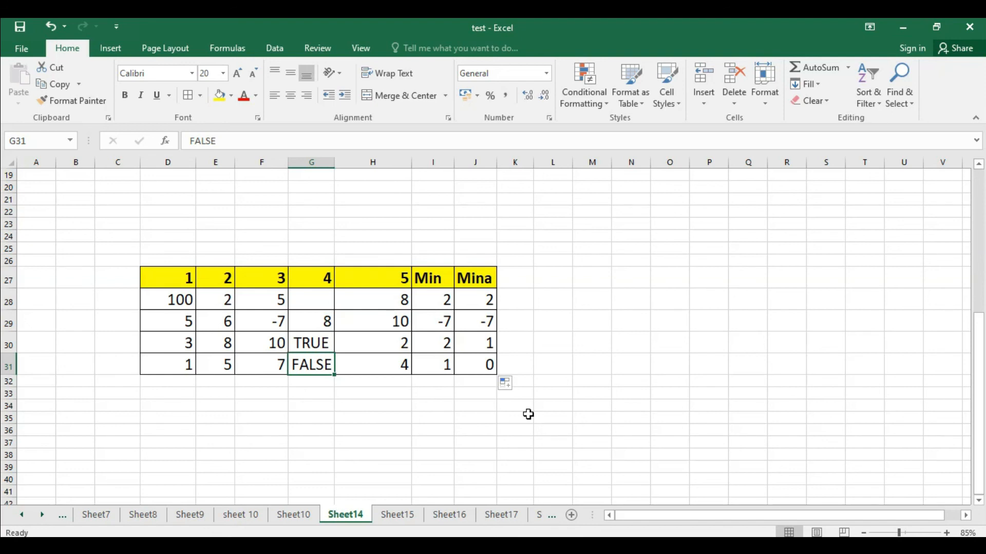
{"action": "left_click", "coordinate": [482, 369]}
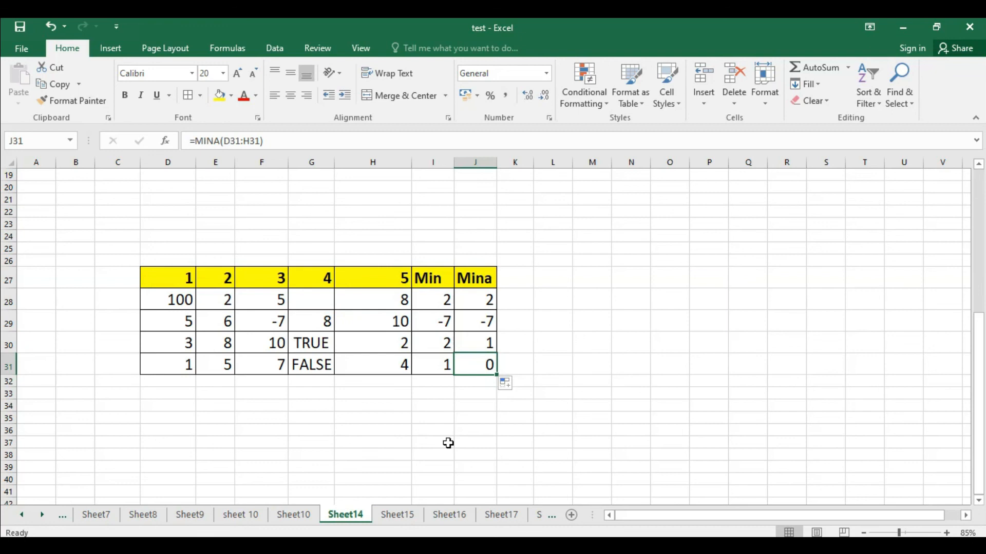
{"action": "left_click", "coordinate": [557, 329]}
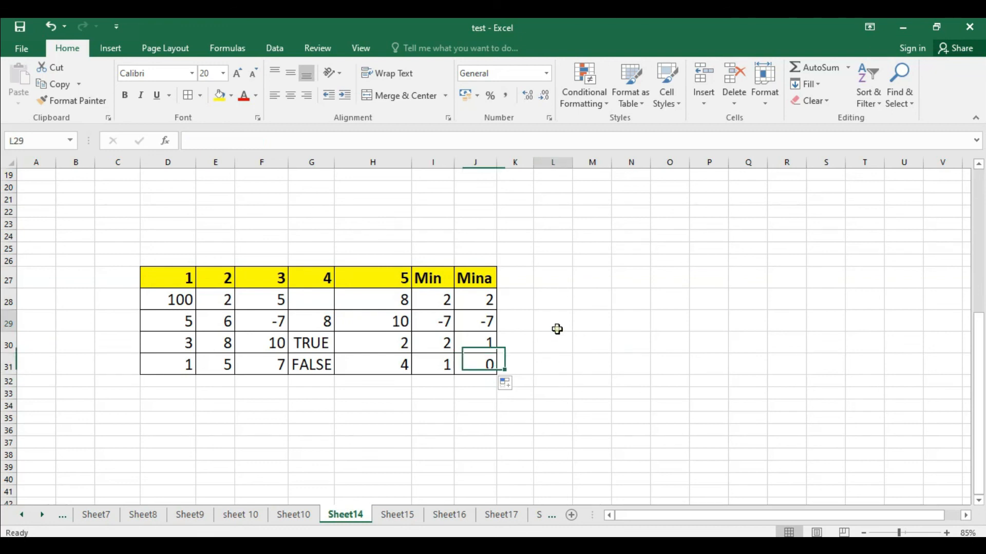